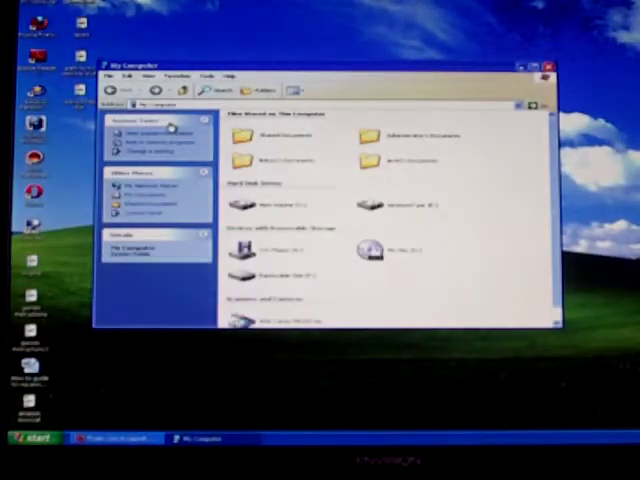
Browse from Local Disk (C:) through WINDOWS to the etc folder and select the hosts file
{"action": "double_click", "coordinate": [245, 205]}
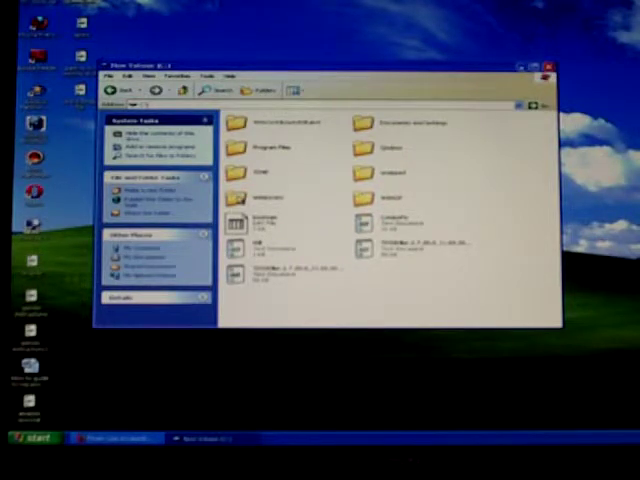
{"action": "double_click", "coordinate": [240, 198]}
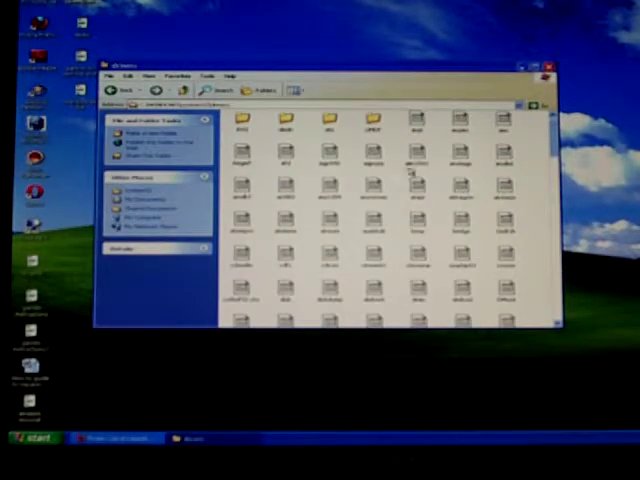
{"action": "mouse_move", "coordinate": [330, 120]}
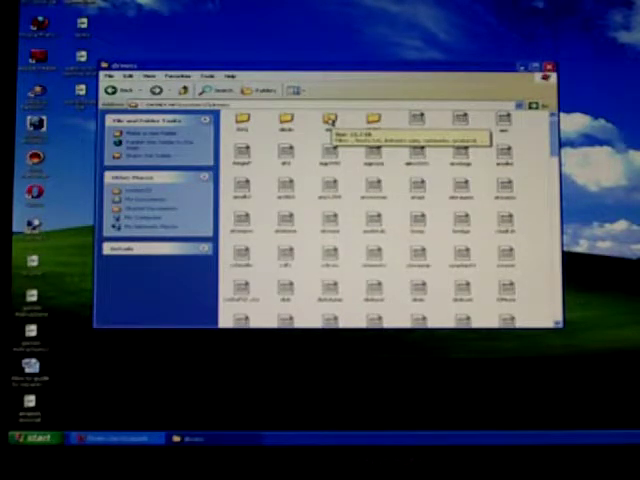
{"action": "double_click", "coordinate": [330, 119]}
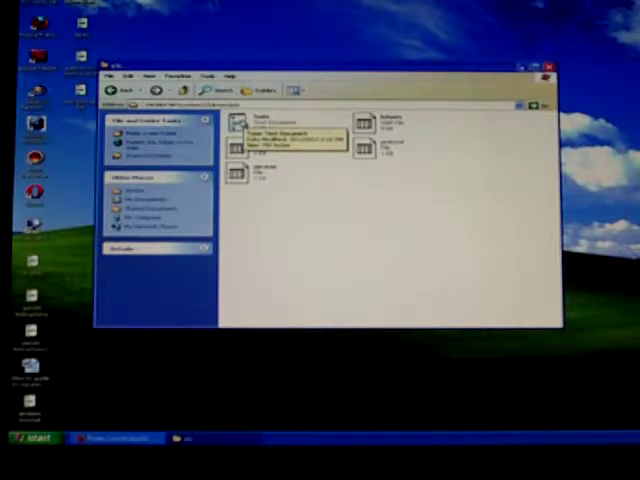
{"action": "left_click", "coordinate": [238, 122]}
{"action": "right_click", "coordinate": [242, 118]}
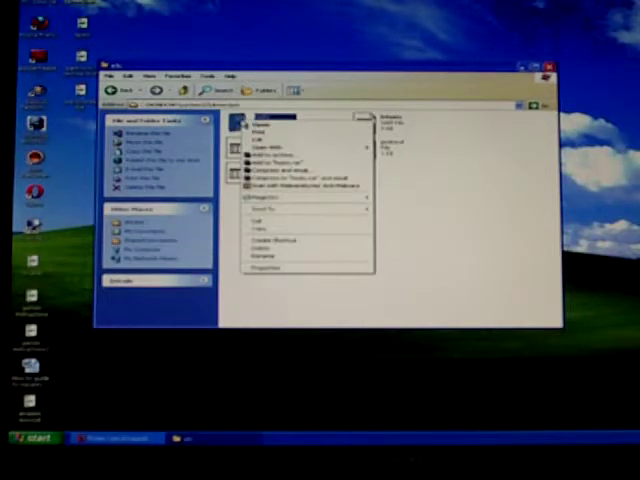
{"action": "left_click", "coordinate": [314, 270]}
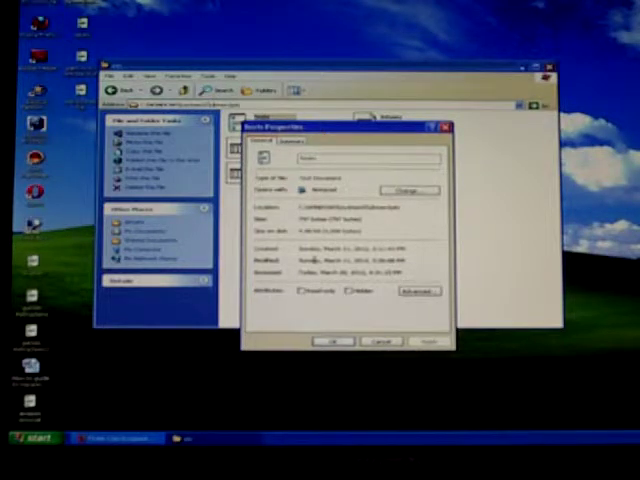
{"action": "left_click", "coordinate": [302, 291]}
{"action": "left_click", "coordinate": [350, 291]}
{"action": "left_click", "coordinate": [426, 341]}
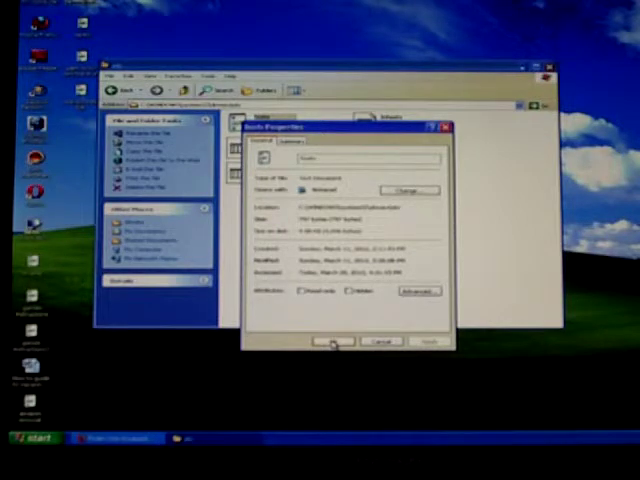
{"action": "left_click", "coordinate": [334, 343]}
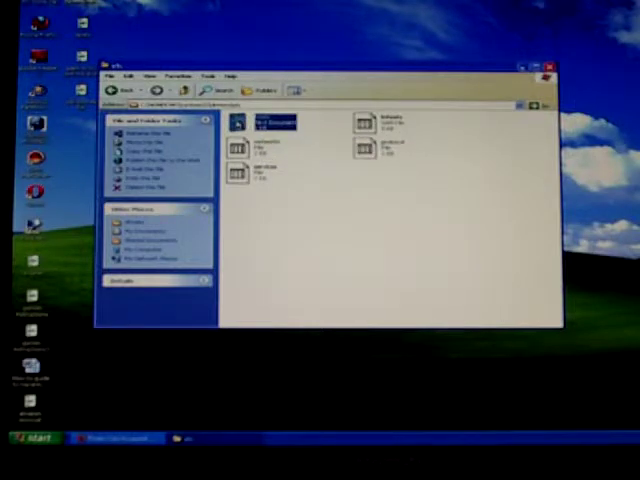
{"action": "double_click", "coordinate": [240, 124]}
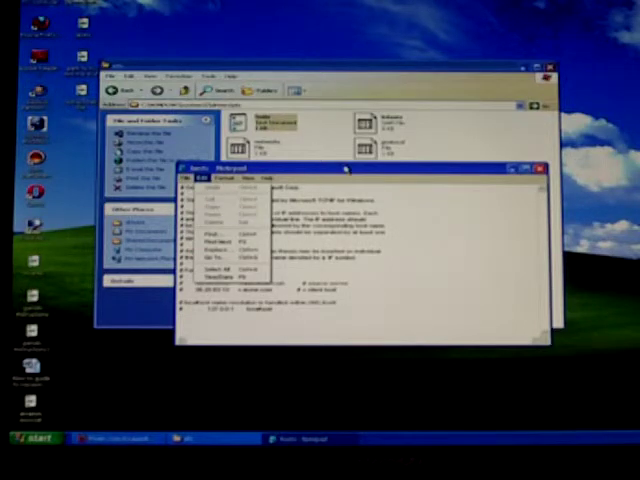
{"action": "left_click", "coordinate": [369, 204]}
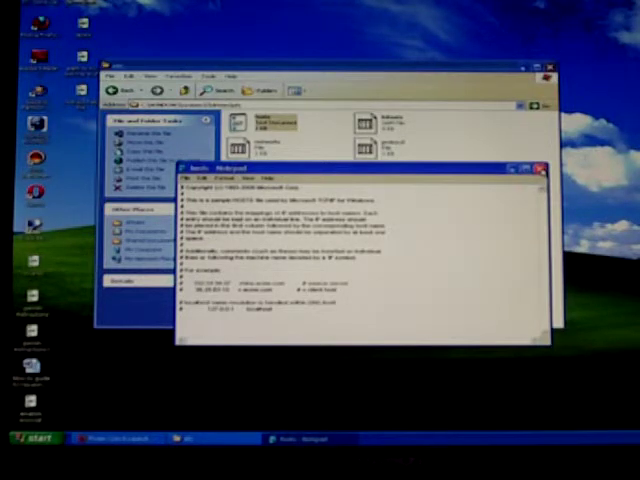
{"action": "left_click", "coordinate": [540, 169]}
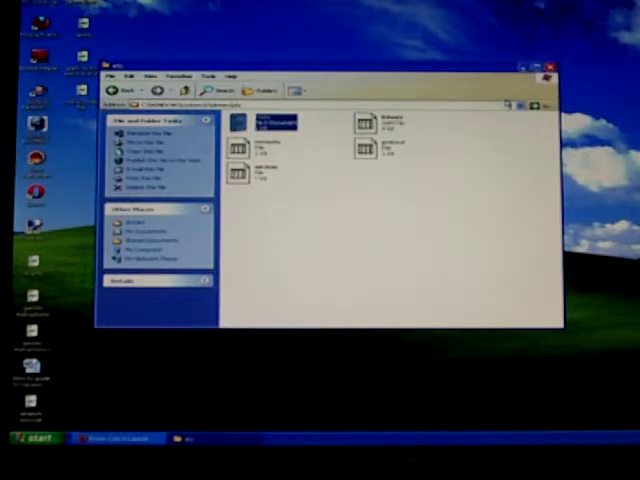
Close the Explorer window showing the etc folder, revealing the desktop
{"action": "left_click", "coordinate": [549, 72]}
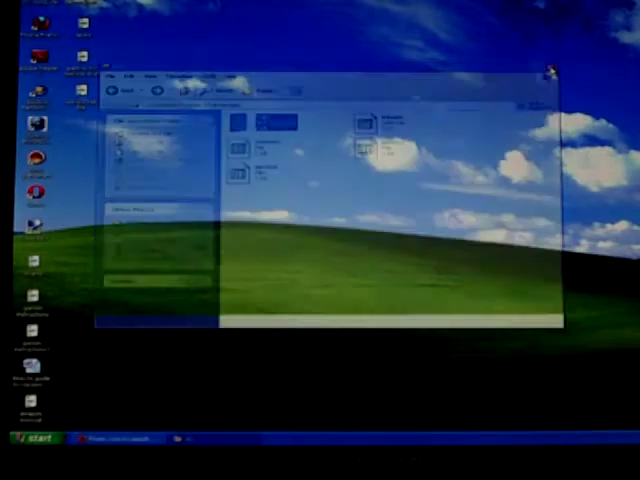